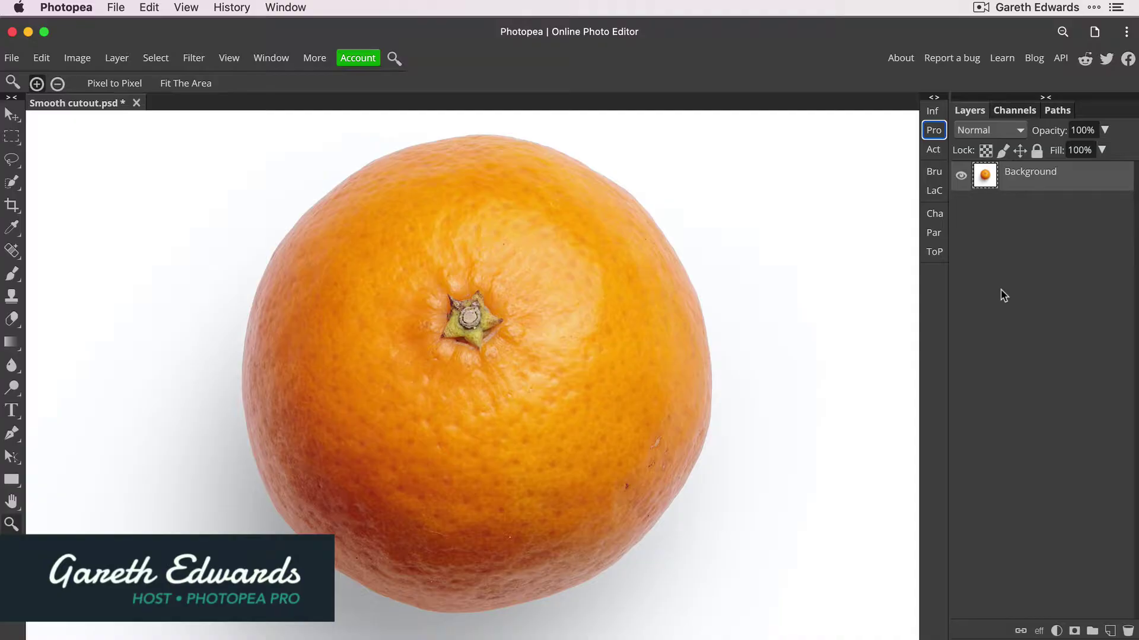
- Show the flyout of automatic selection tools: Magic Wand, Quick Selection, Object Selection
left_click(12, 183)
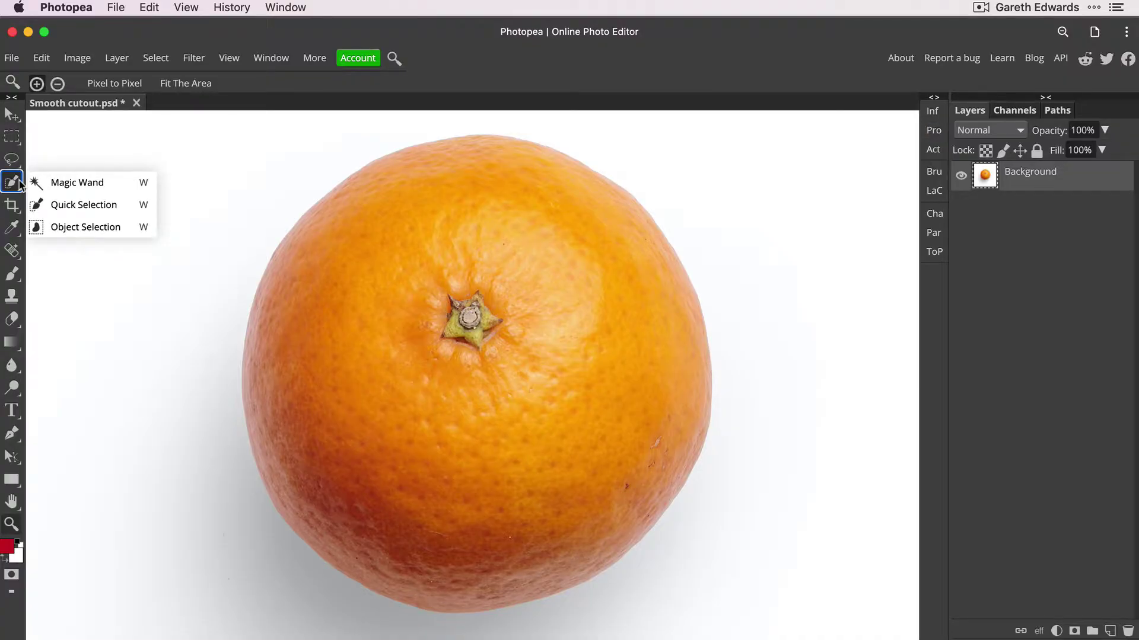
- Select the orange with Quick Selection and add a layer mask hiding the white background
left_click(69, 206)
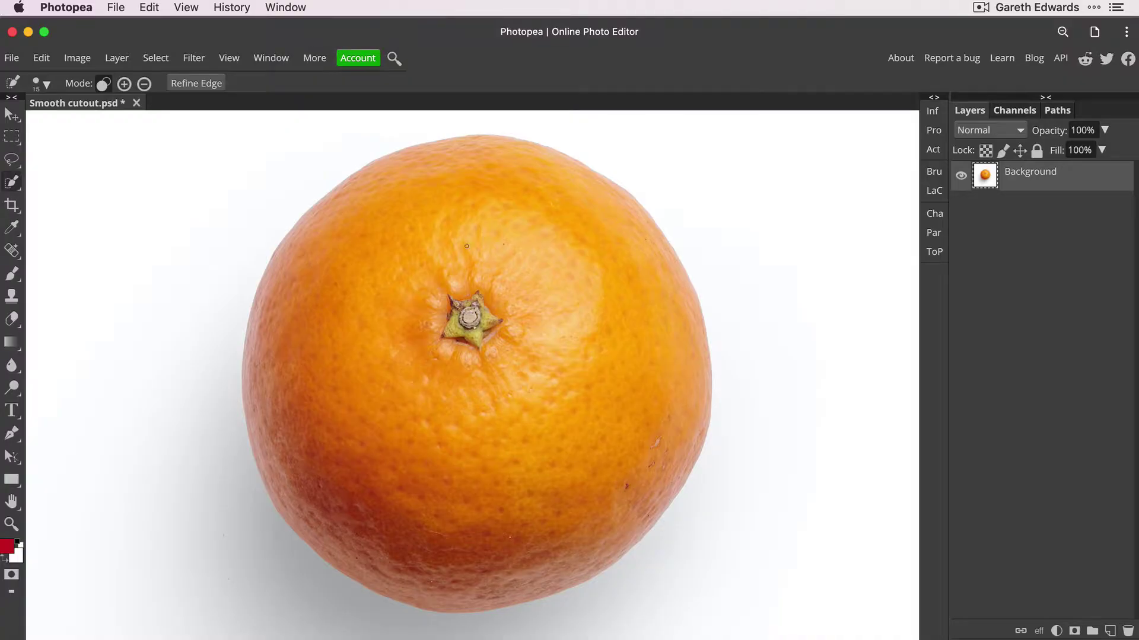
left_click(417, 241)
left_click(1074, 631)
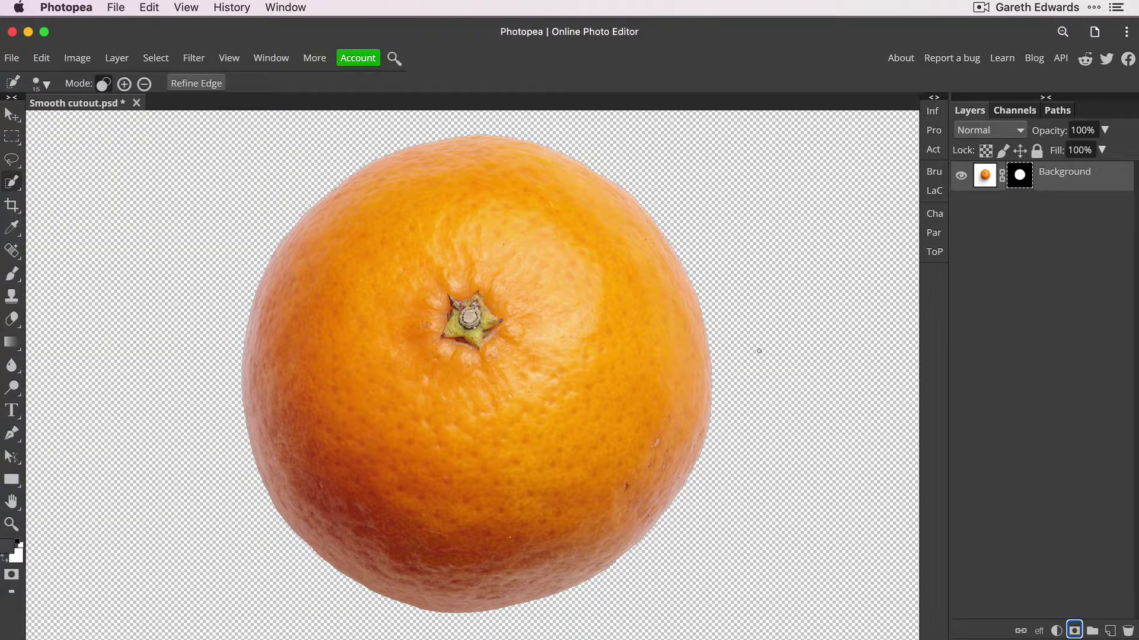
- Add a black (000000) Color Fill layer and place it beneath the masked orange layer
left_click(1056, 630)
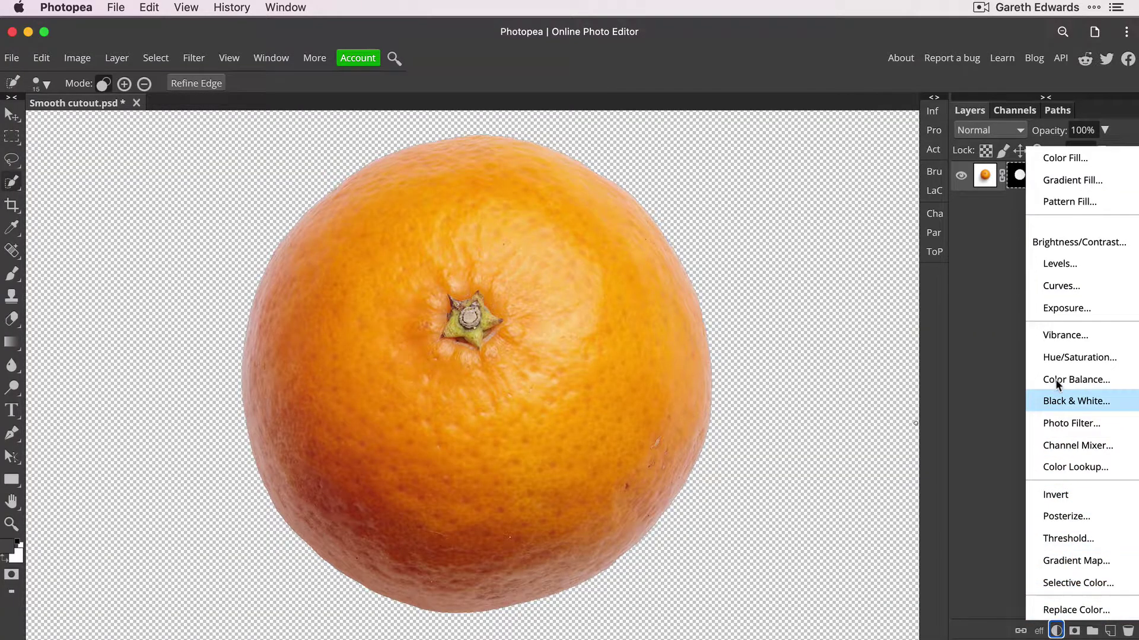
left_click(1064, 156)
left_click_drag(172, 329, 101, 379)
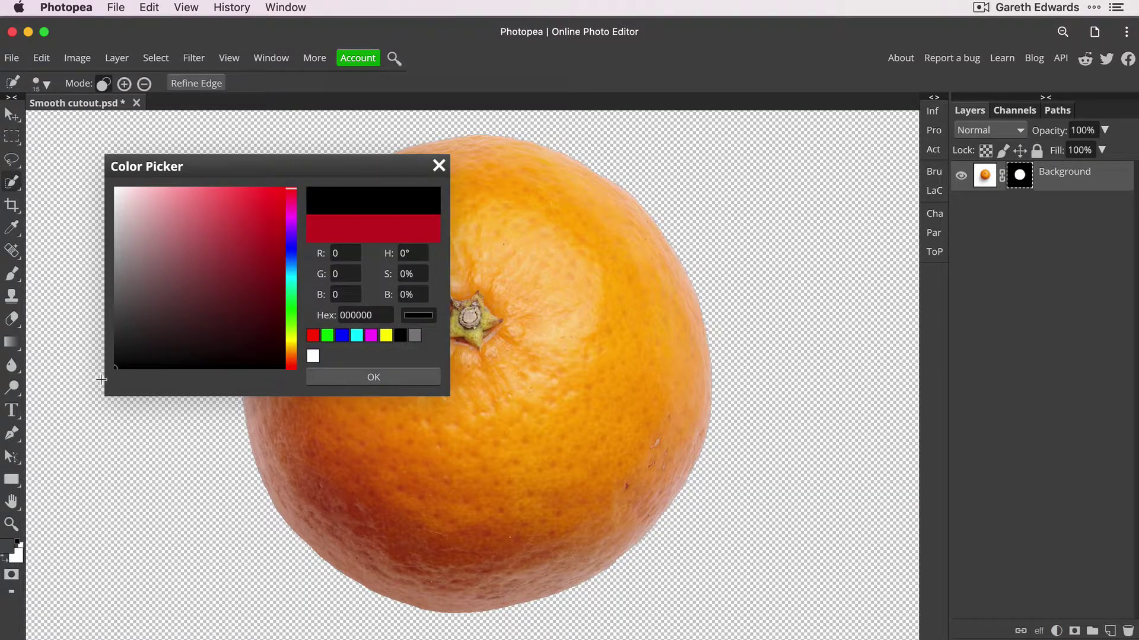
left_click(408, 378)
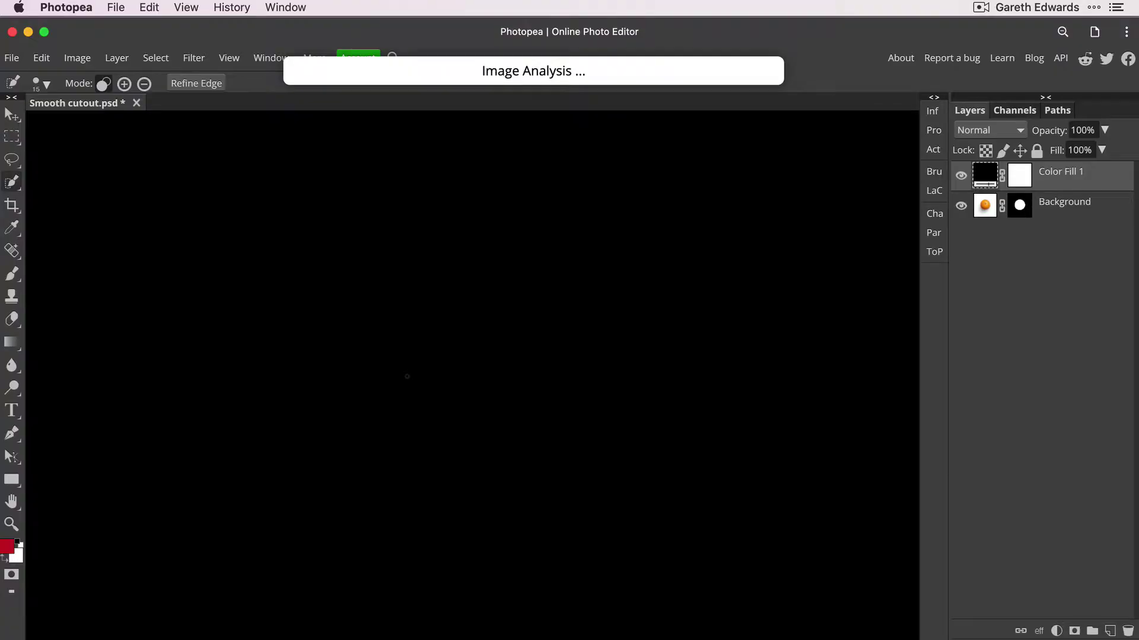
key("b")
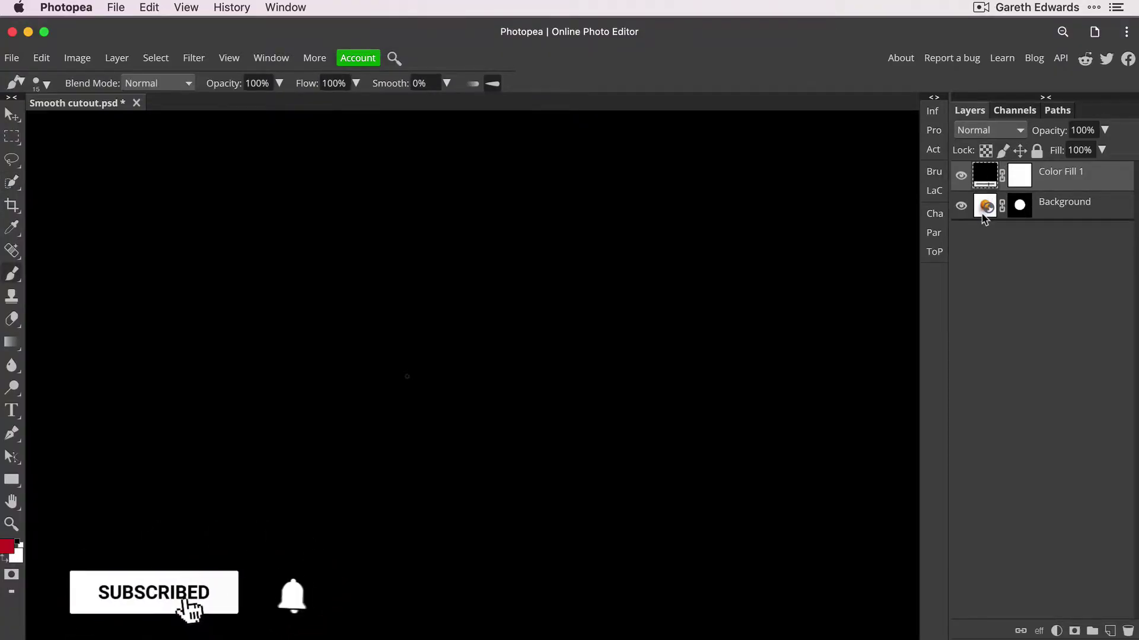
key("ctrl+bracketleft")
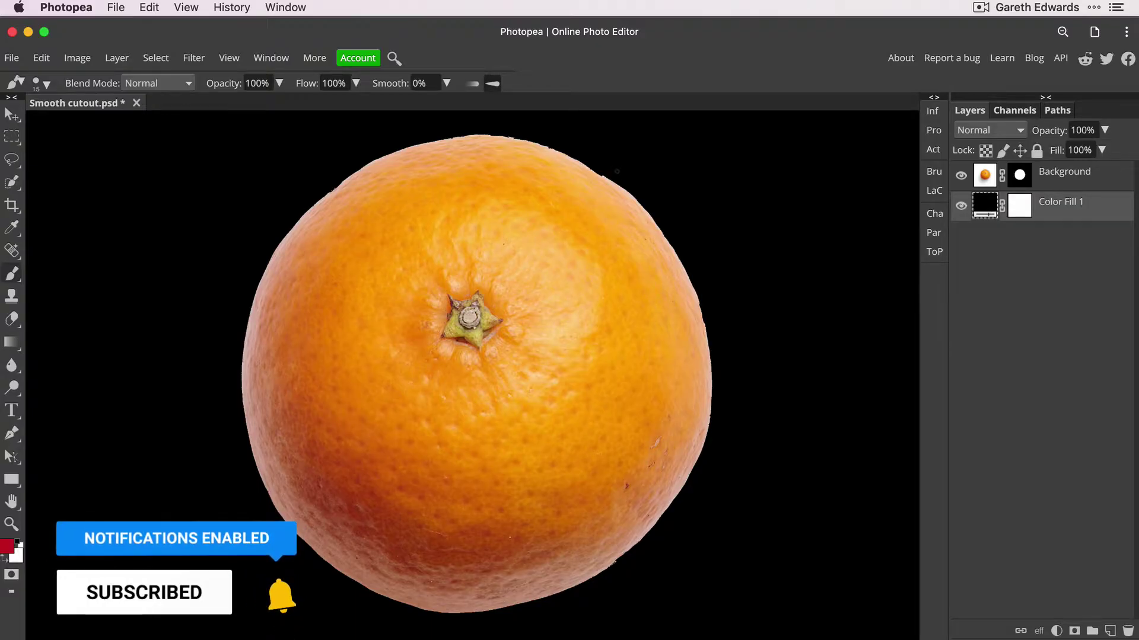
- Zoom into the orange's top edge and target the Background layer's mask thumbnail
key("z")
left_click_drag(597, 158, 648, 265)
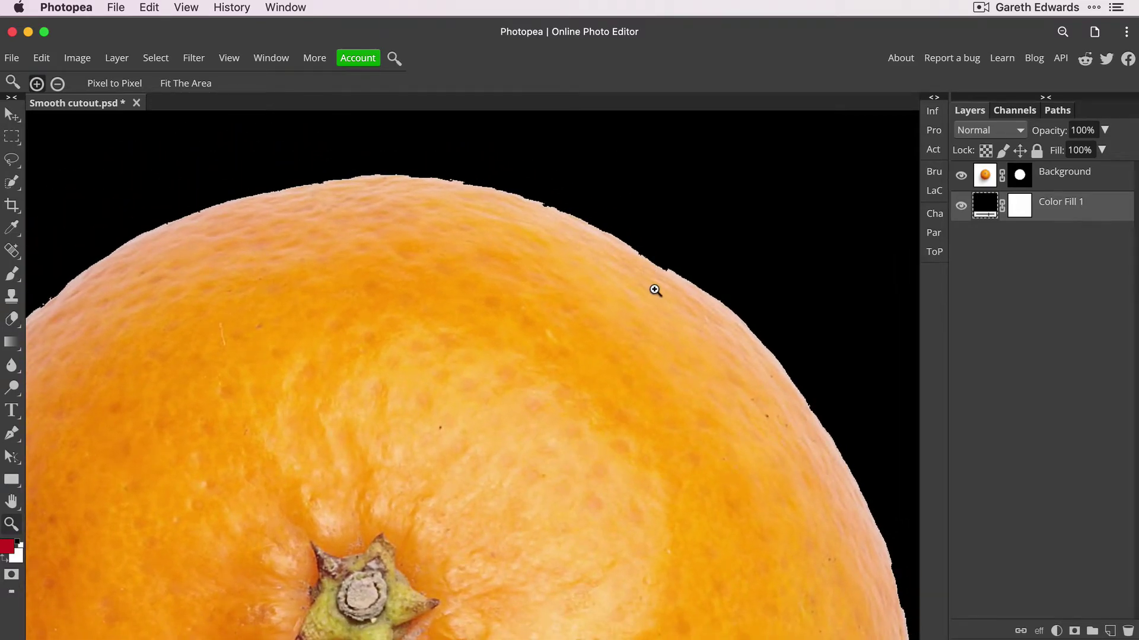
left_click(1019, 185)
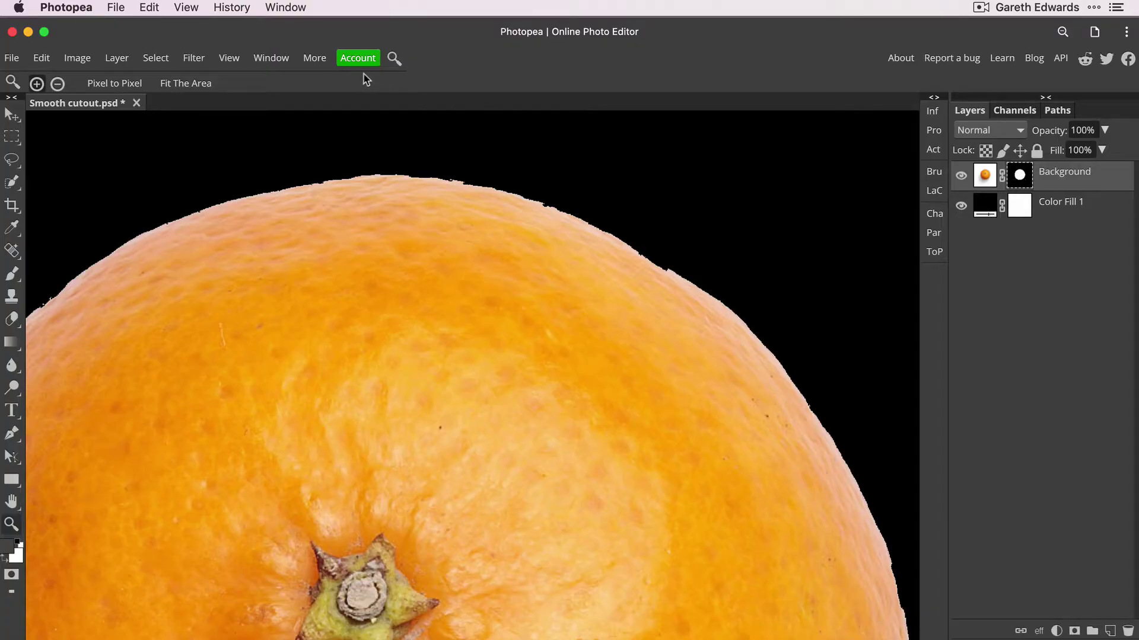
- Bring up the Filter menu's Noise submenu to reach Median
left_click(195, 58)
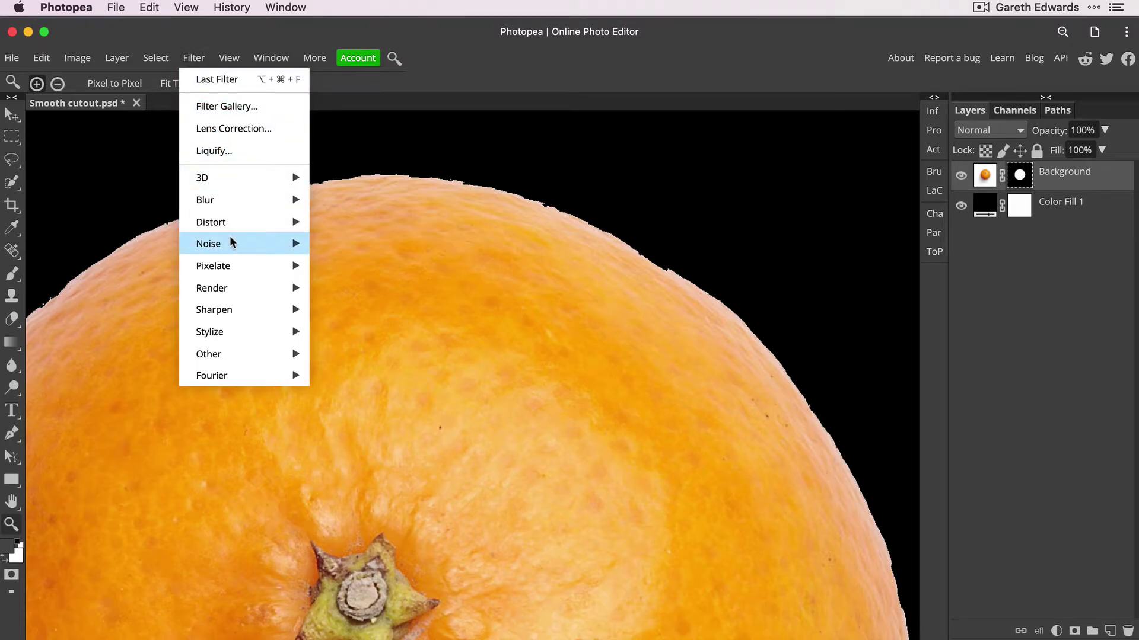
mouse_move(229, 241)
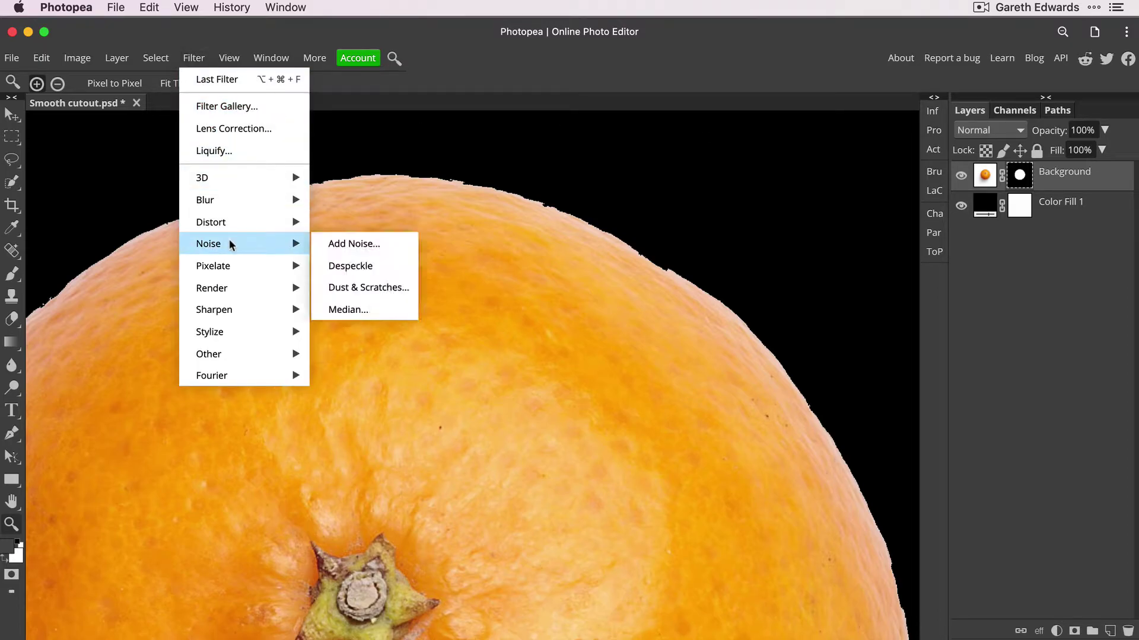
- Open the Median filter and compare the mask edge with and without a ~16 px radius
left_click(358, 307)
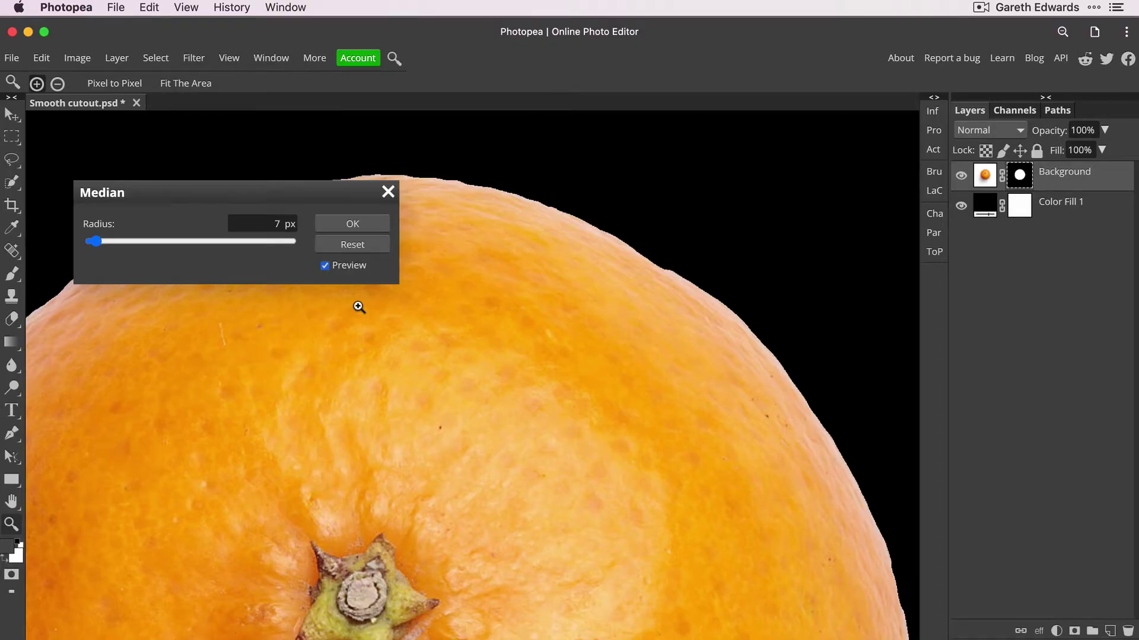
left_click_drag(325, 198, 443, 255)
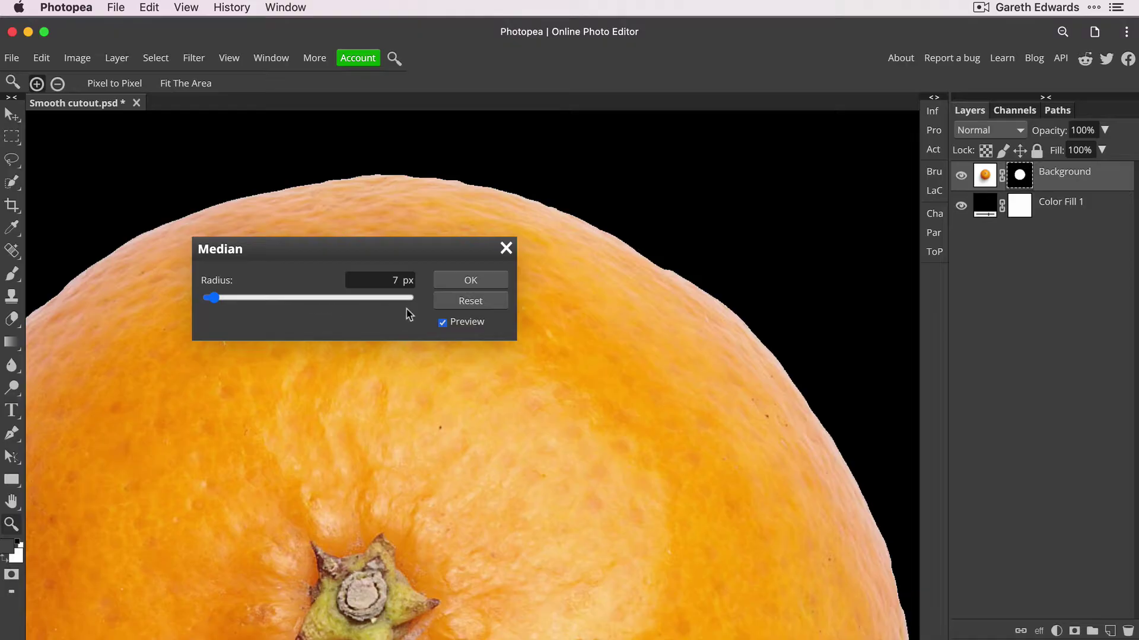
left_click(442, 323)
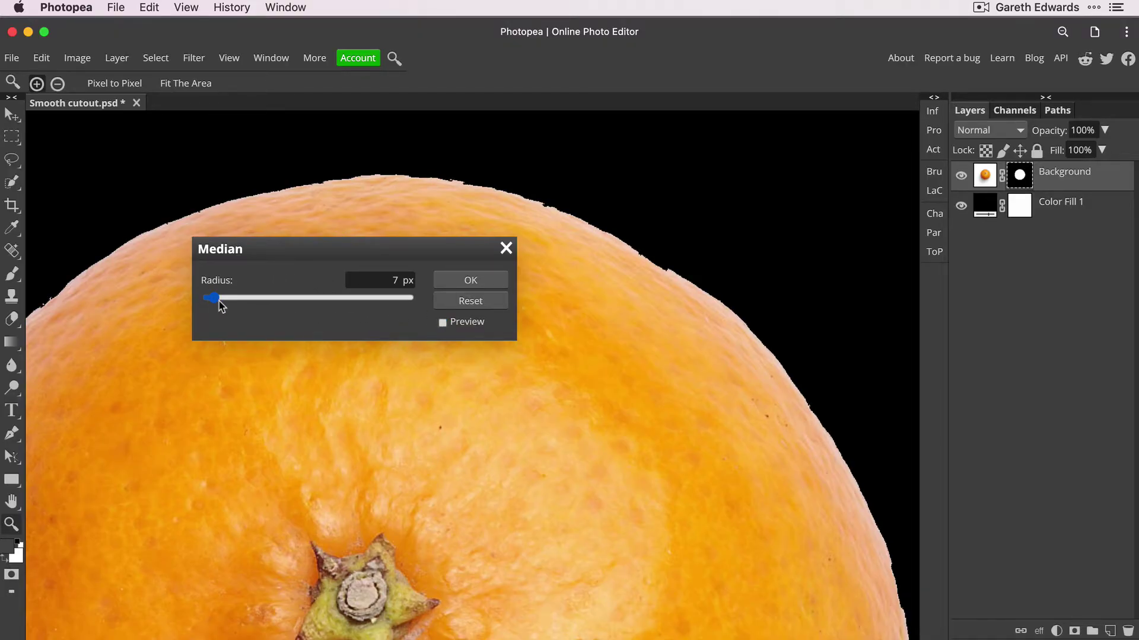
mouse_move(215, 299)
left_mouse_down()
mouse_move(236, 301)
mouse_move(225, 301)
left_mouse_up()
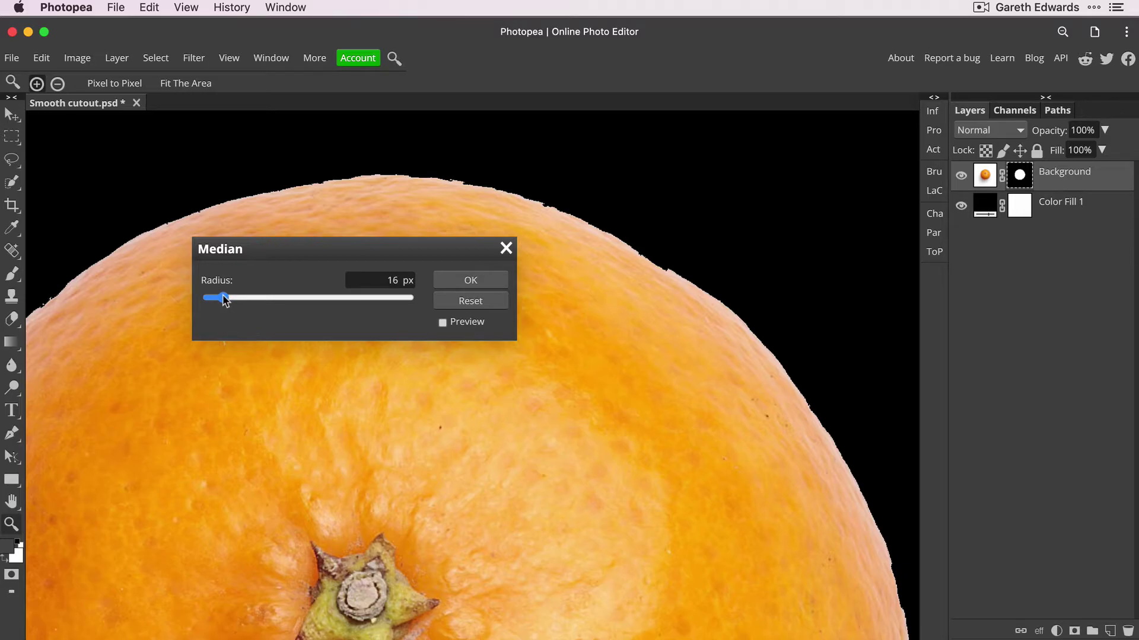
left_click(442, 323)
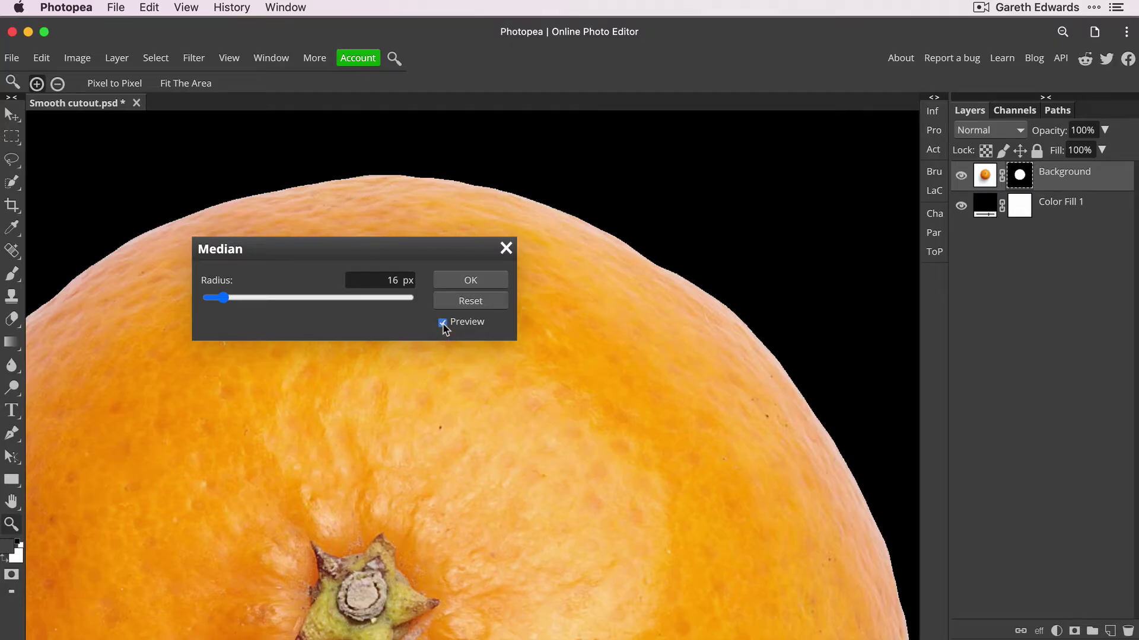
left_click(443, 323)
left_click(442, 325)
left_click(442, 324)
left_click(442, 324)
- Try a 63 px radius, then settle on 23 px and apply the Median filter
left_click(275, 300)
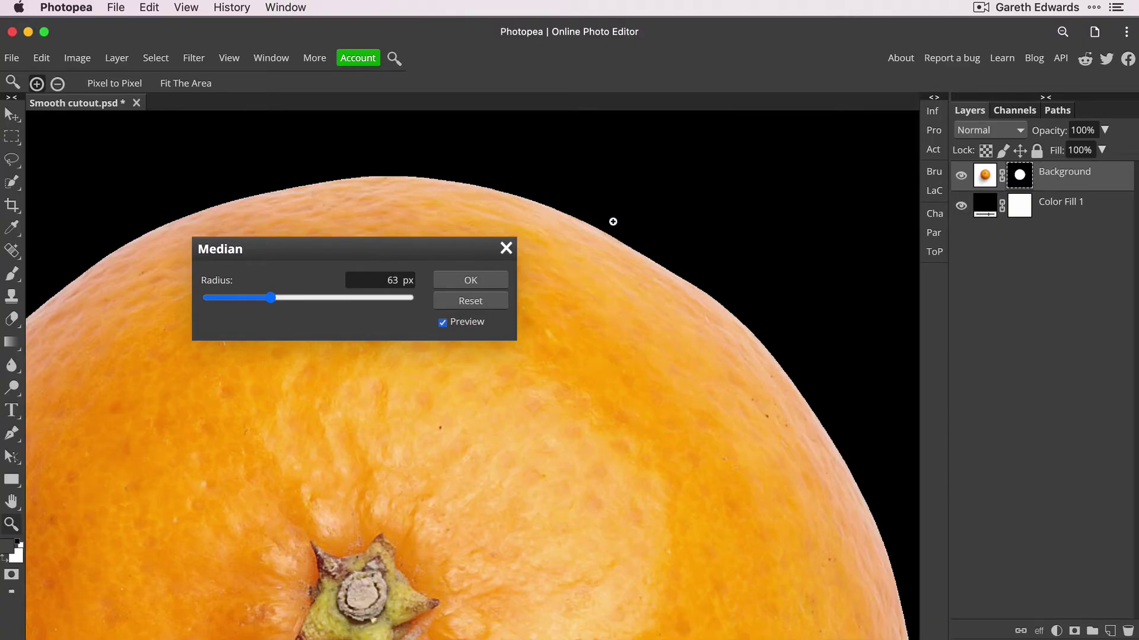
left_click(240, 299)
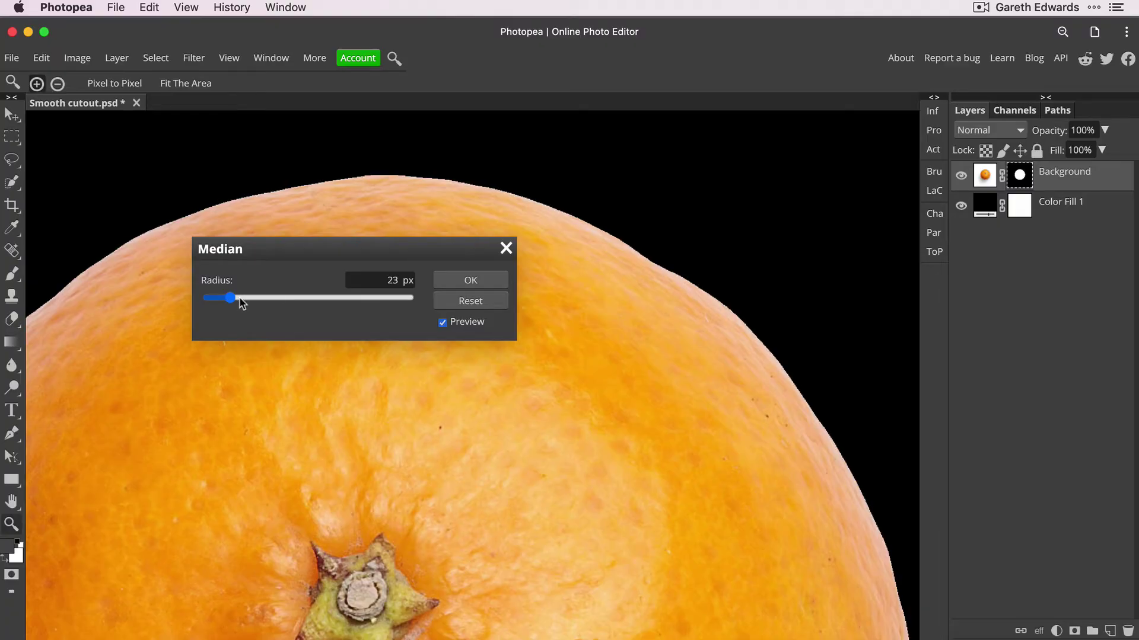
left_click(470, 280)
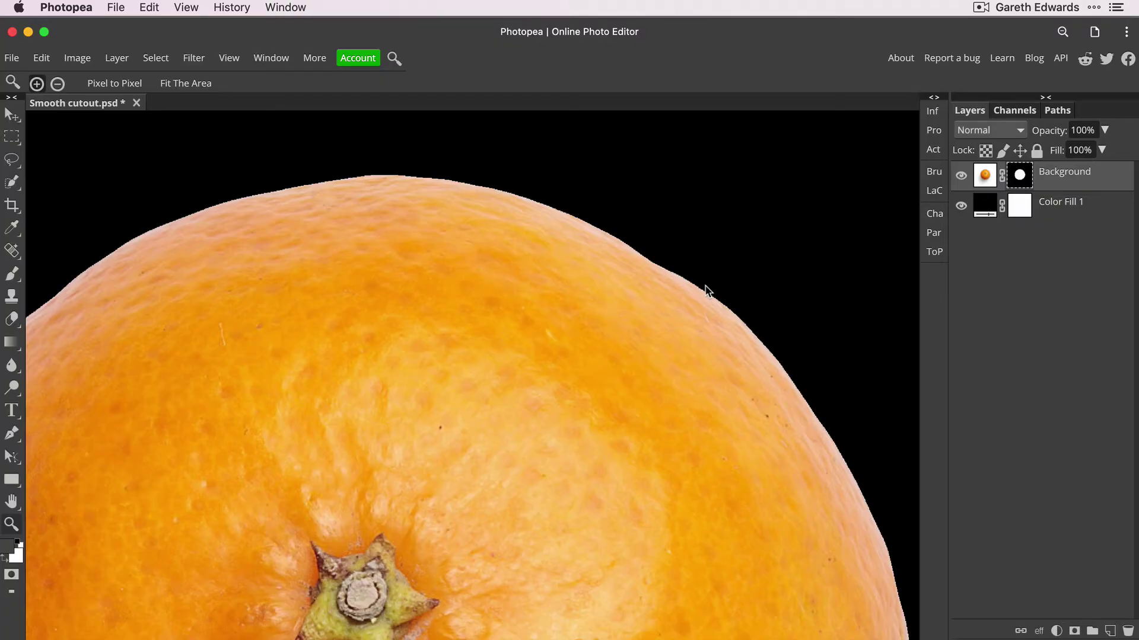
scroll(794, 285, "down", 5)
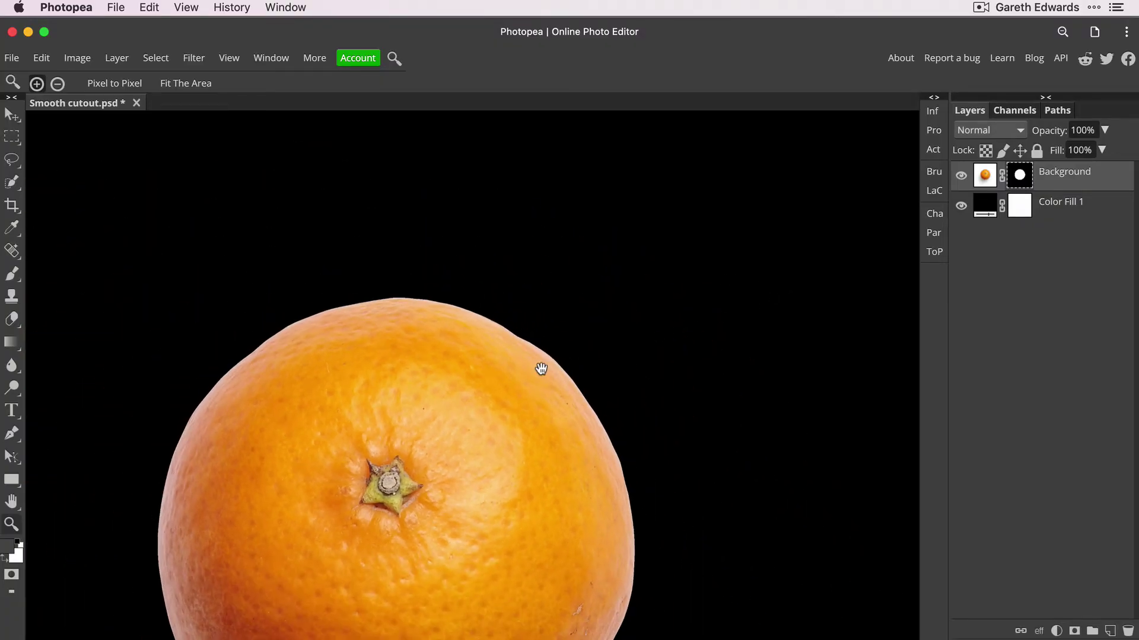
left_click_drag(541, 368, 632, 211)
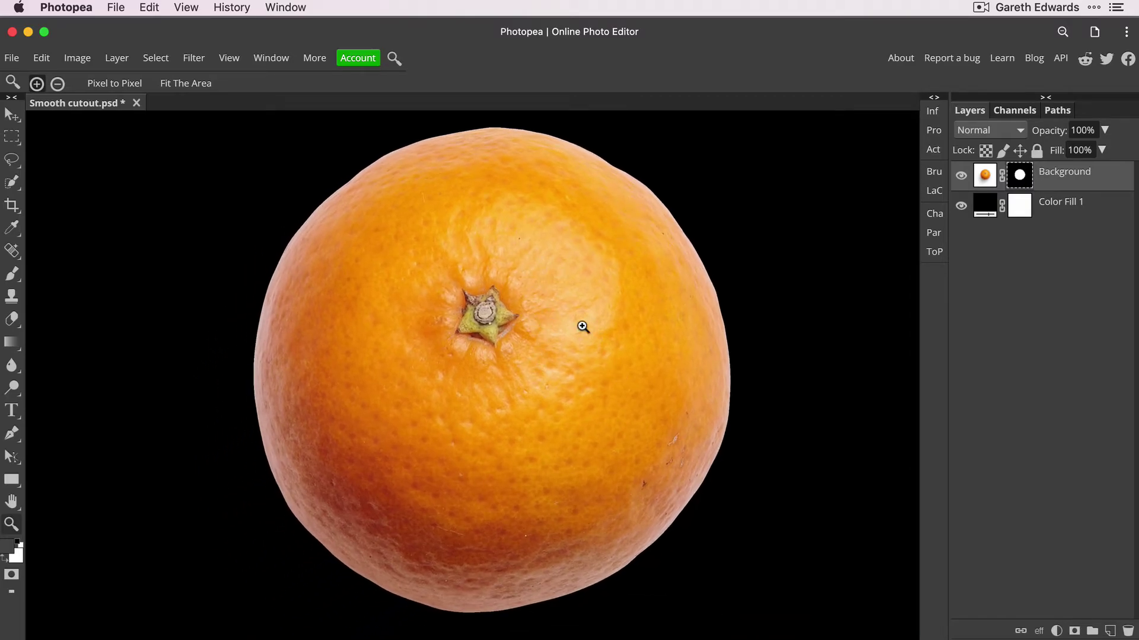
left_click(679, 194)
left_click_drag(682, 185, 633, 382)
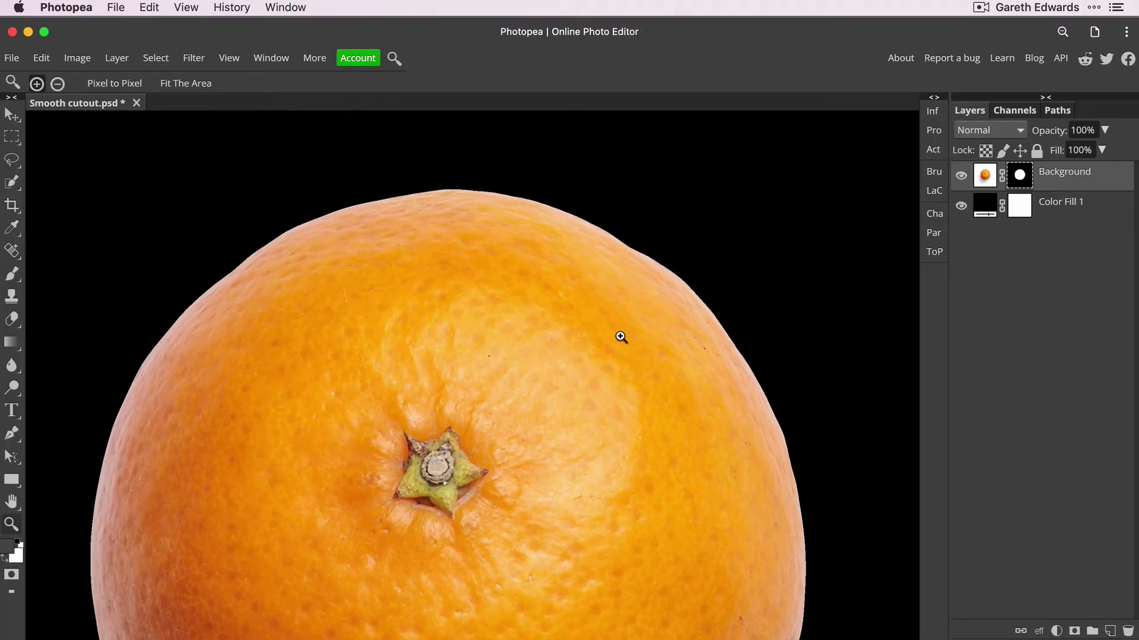
left_click(521, 195)
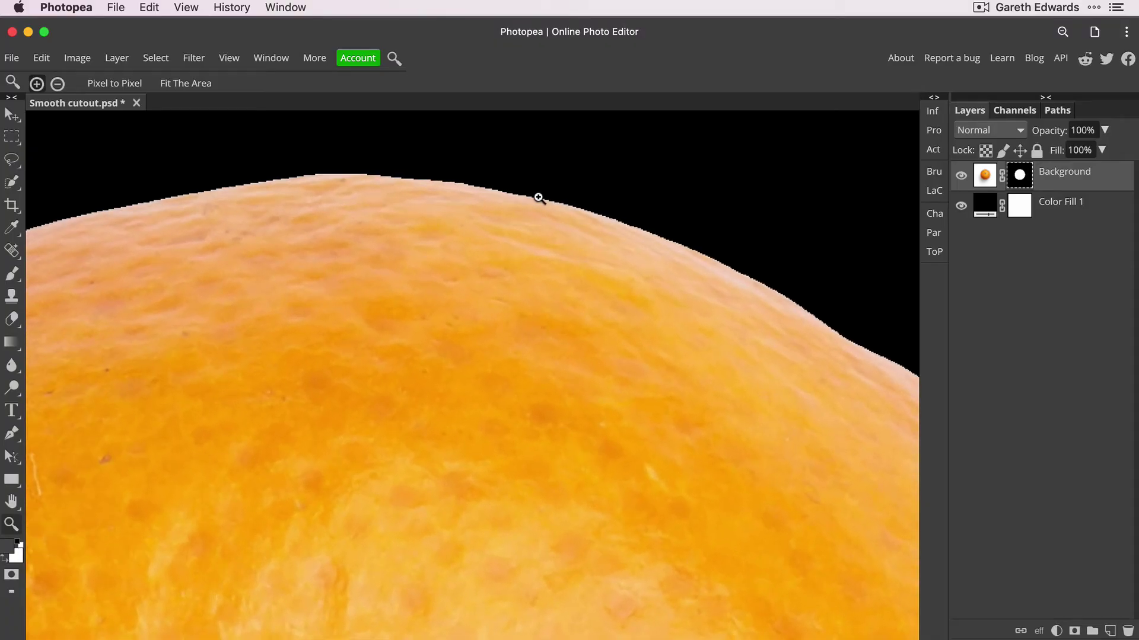
scroll(538, 198, "down", 1)
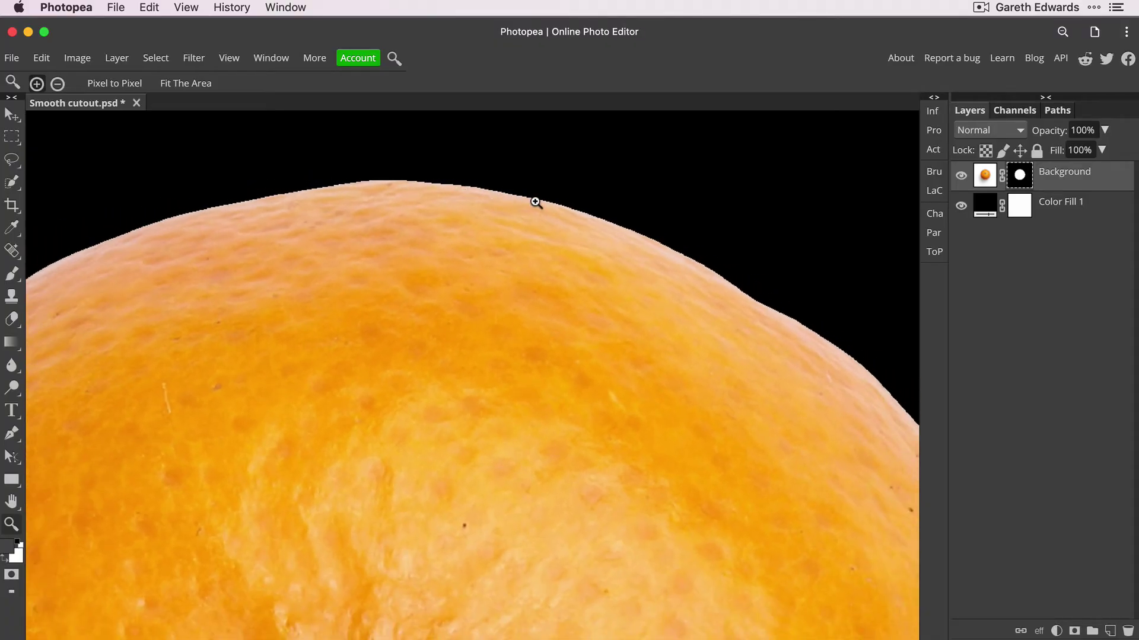
scroll(639, 287, "down", 5)
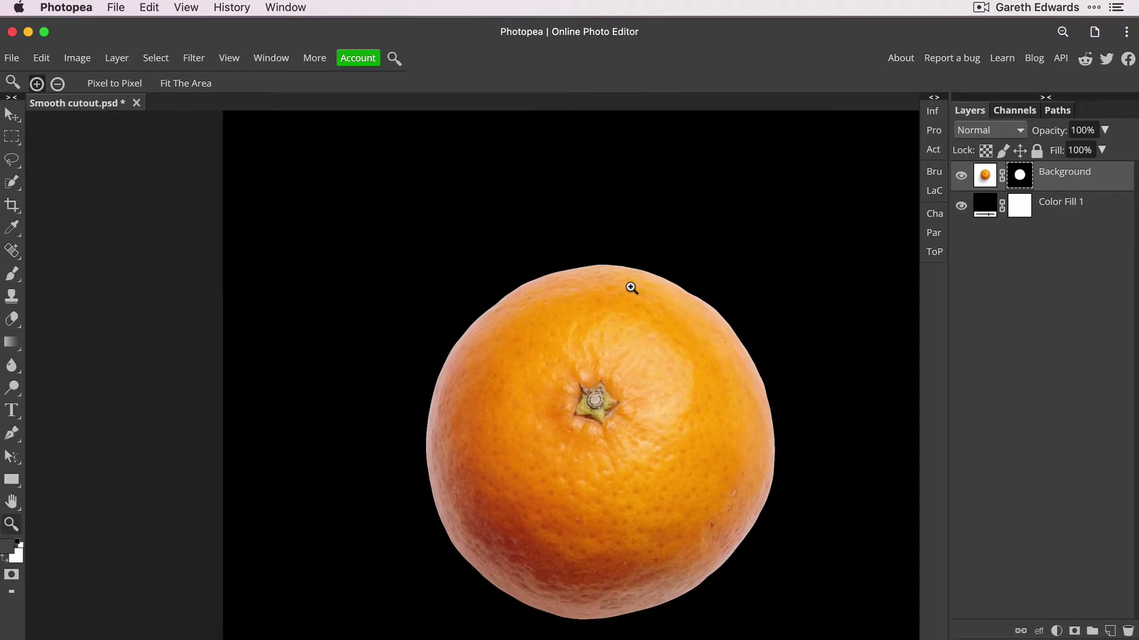
scroll(630, 288, "down", 3)
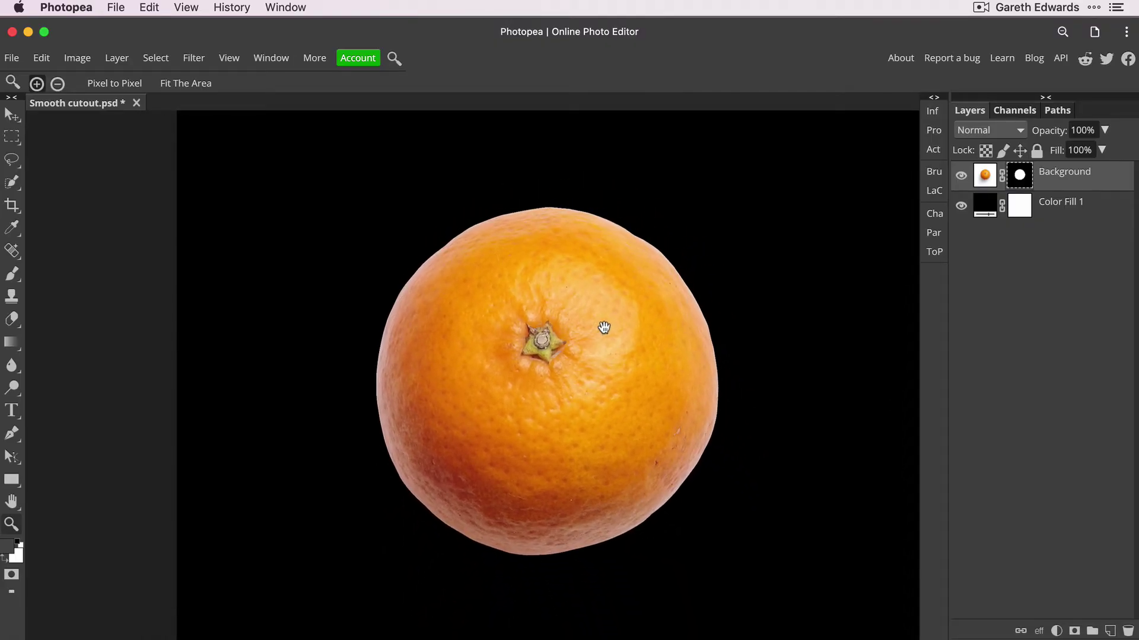
left_click_drag(604, 328, 600, 330)
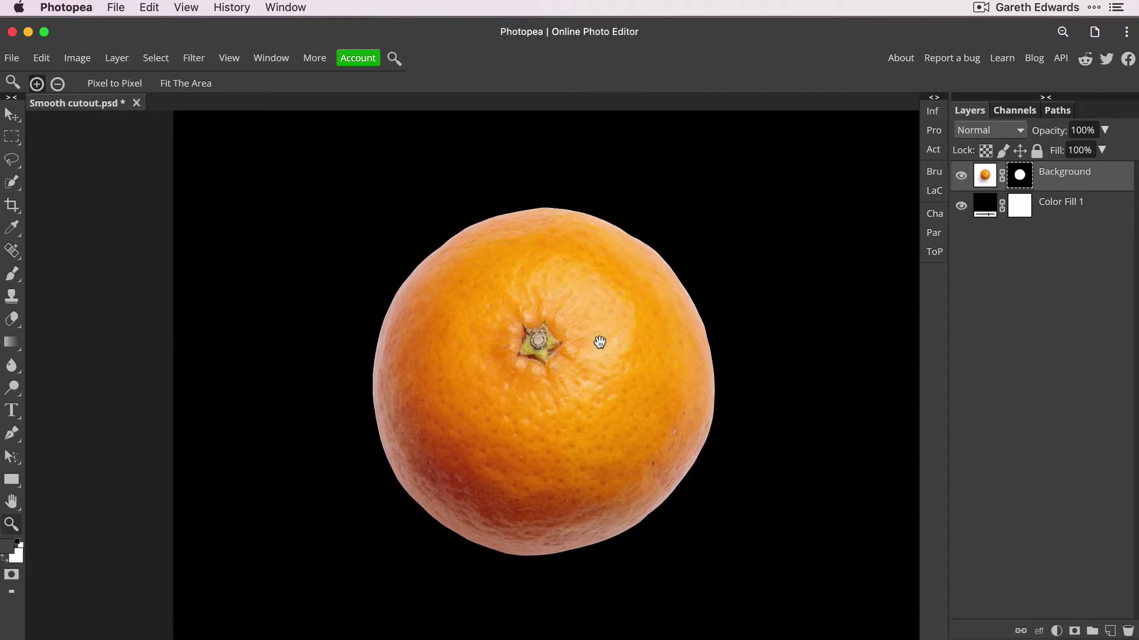
left_click(690, 275)
mouse_move(689, 275)
left_mouse_down()
mouse_move(714, 272)
mouse_move(701, 277)
left_mouse_up()
left_click_drag(598, 238, 661, 330)
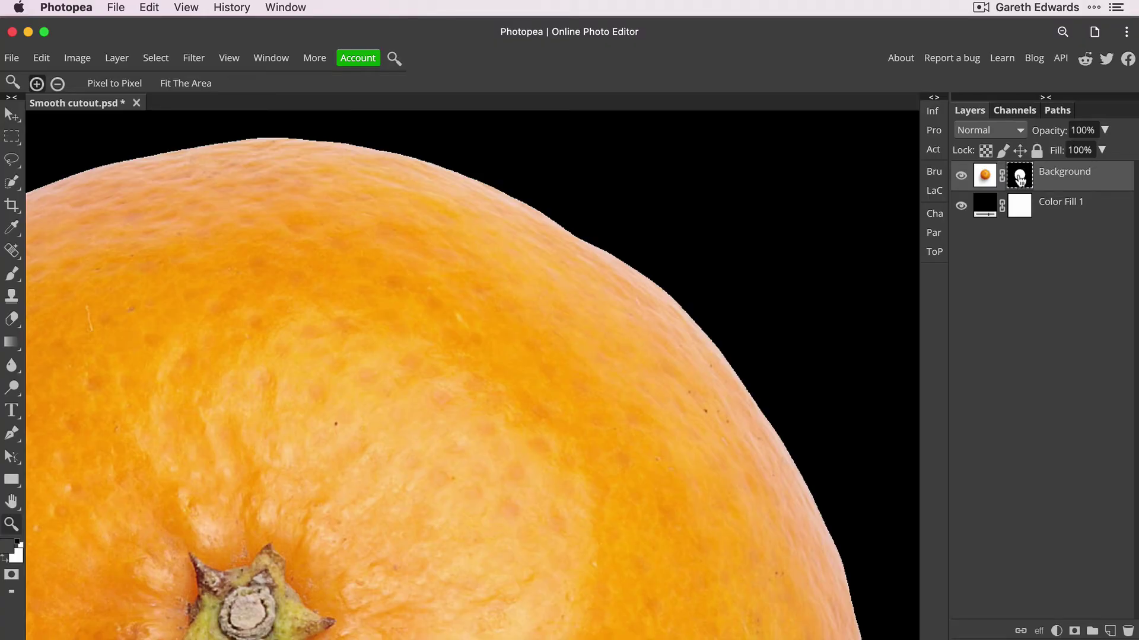
- Show the mask Properties panel with Density 255 and Feather 0.00 px
left_click(933, 131)
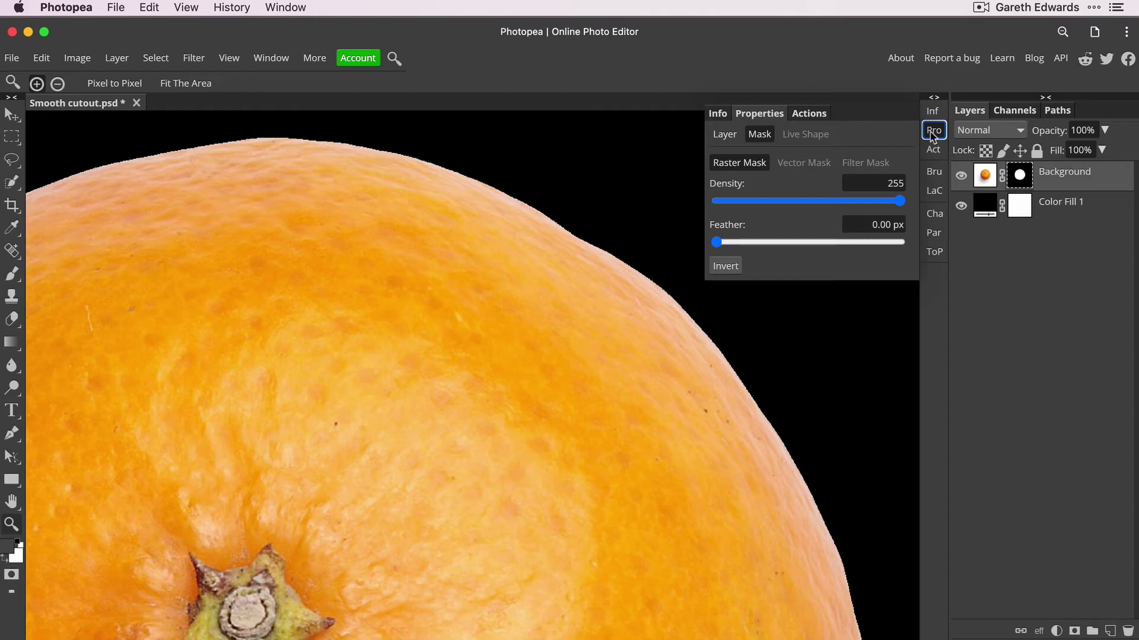
left_click(273, 61)
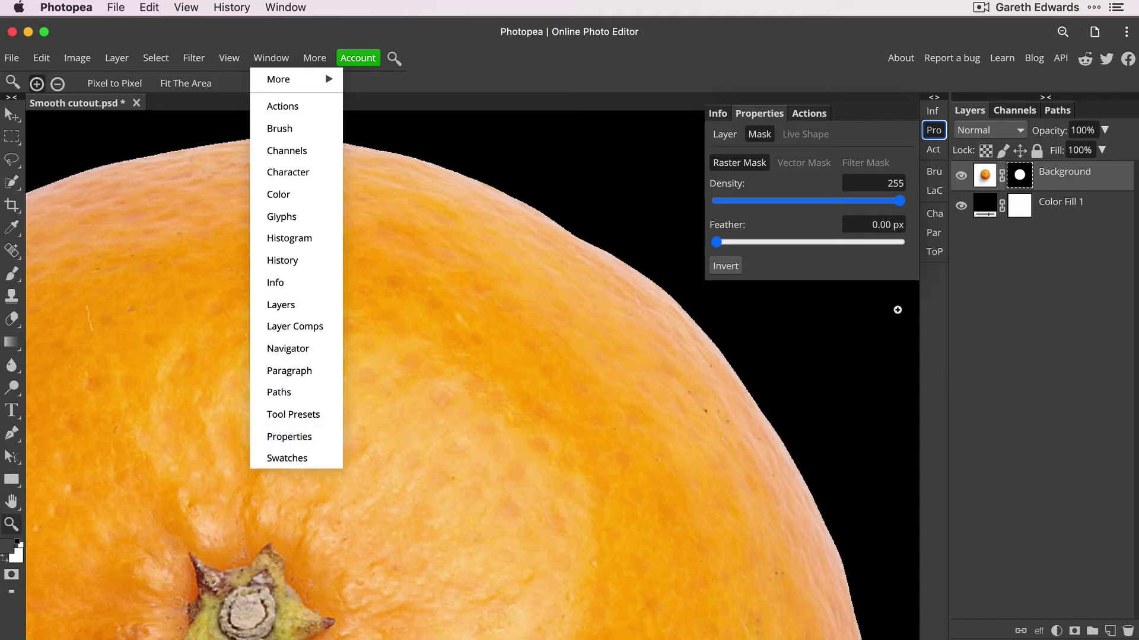
left_click(764, 136)
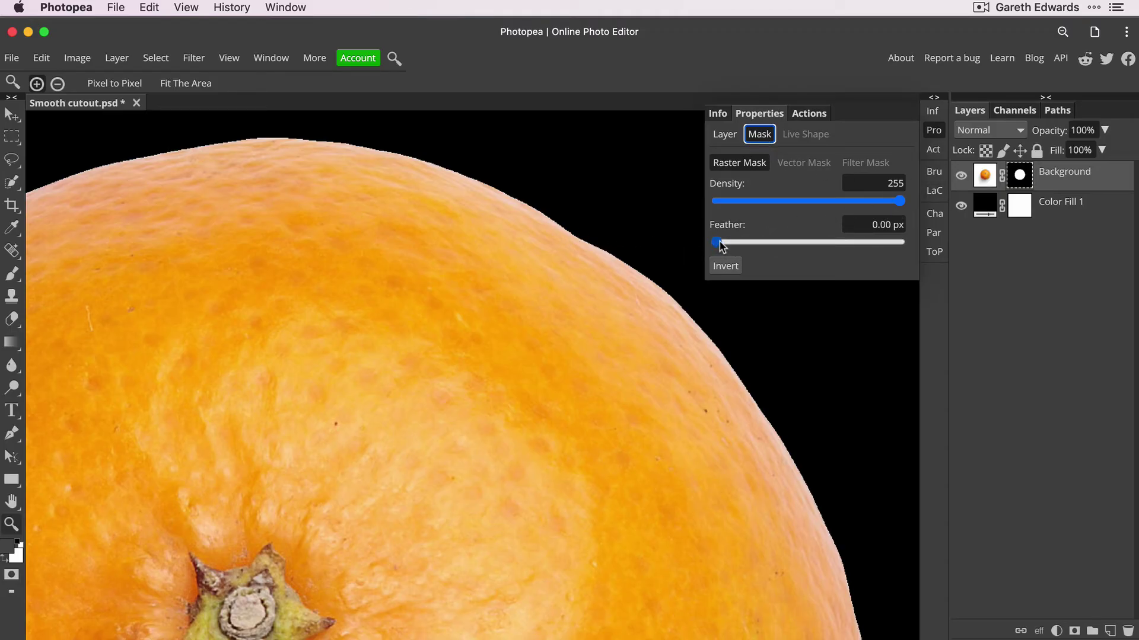
- Drag the mask Feather up to 1.63 px and set the browser page zoom to 90%
left_click_drag(718, 249, 734, 246)
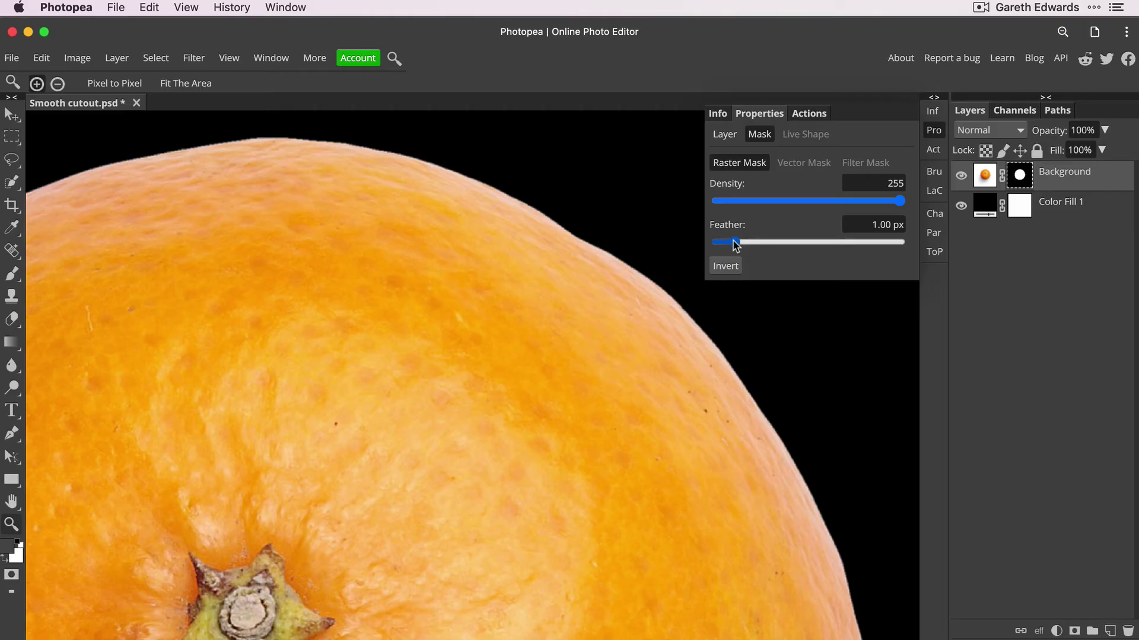
left_click_drag(735, 245, 740, 247)
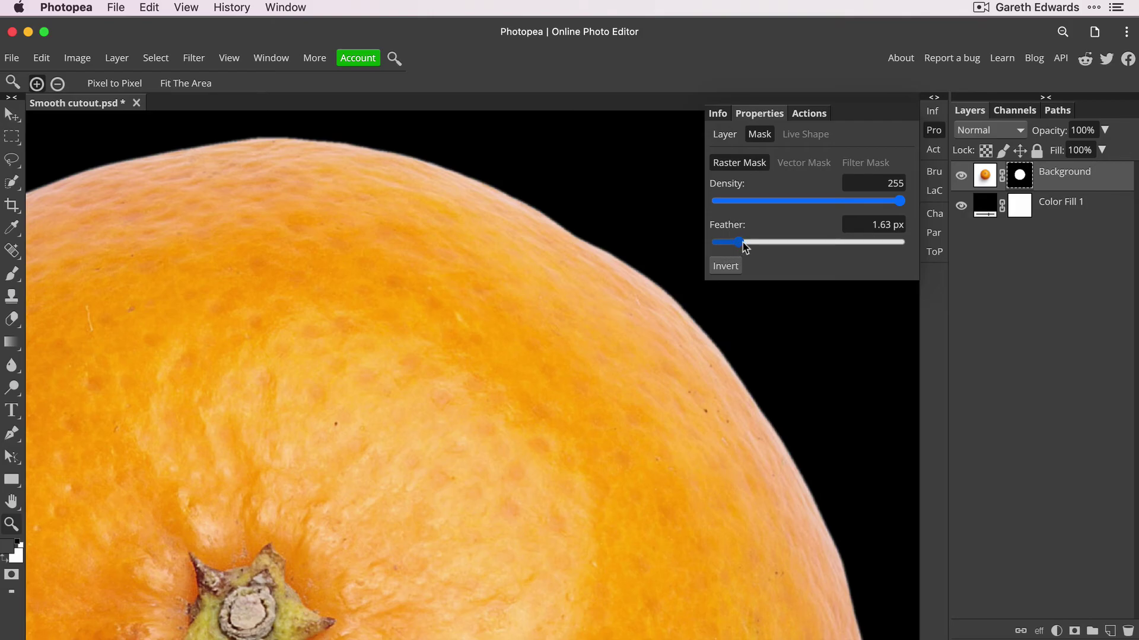
key("super+minus")
key("super+equal")
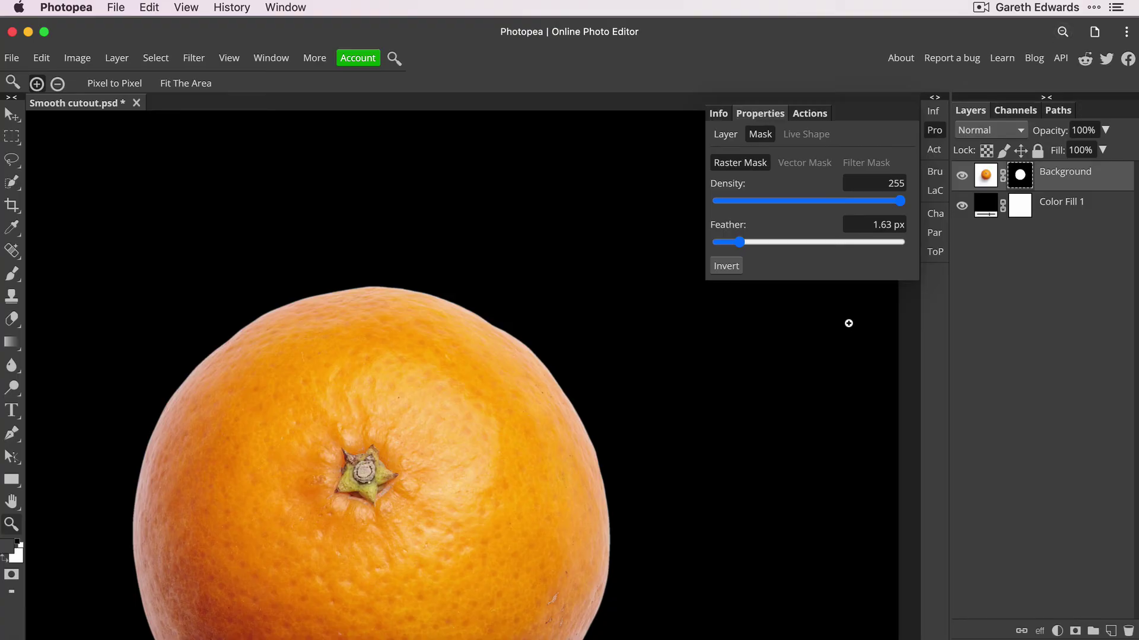
- Close the Properties panel, leaving the feathered orange cutout visible on black
scroll(457, 478, "down", 5)
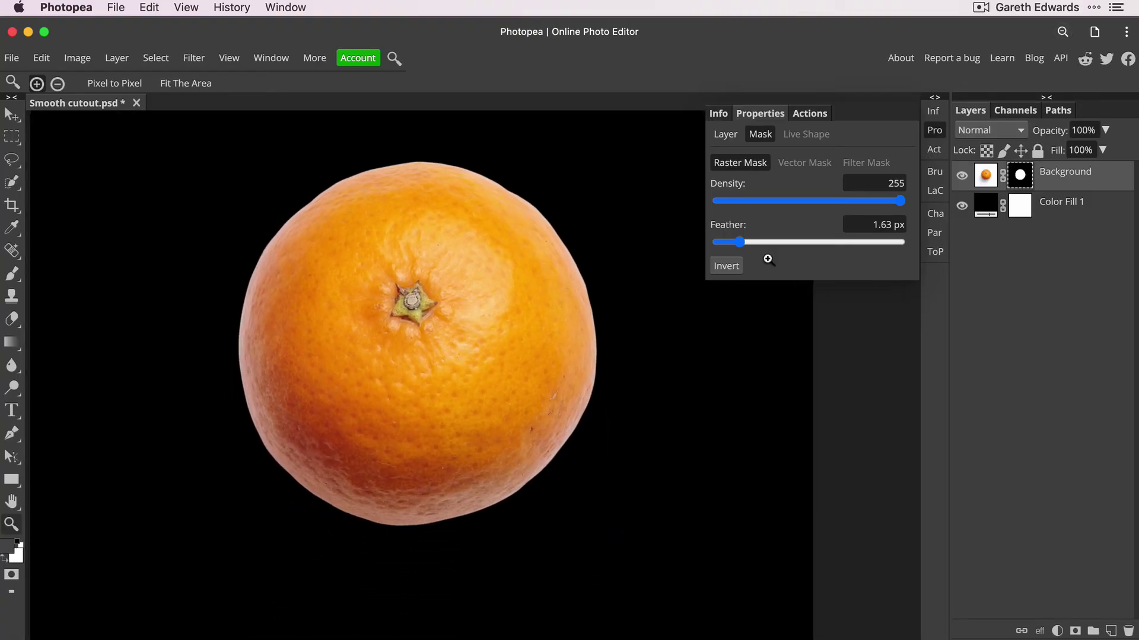
left_click(935, 131)
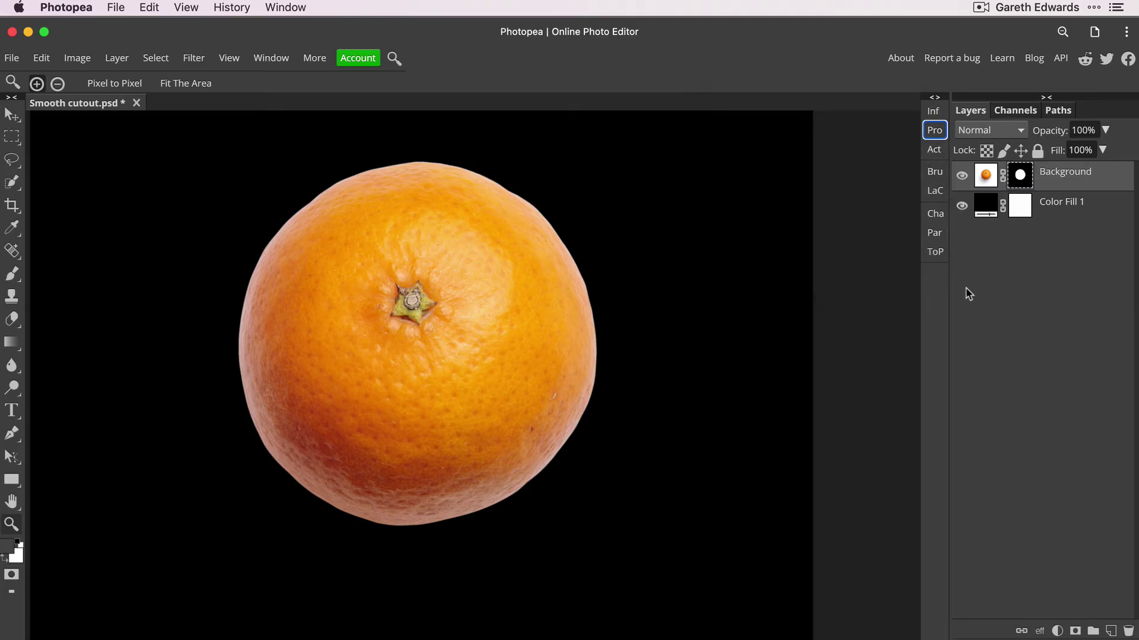